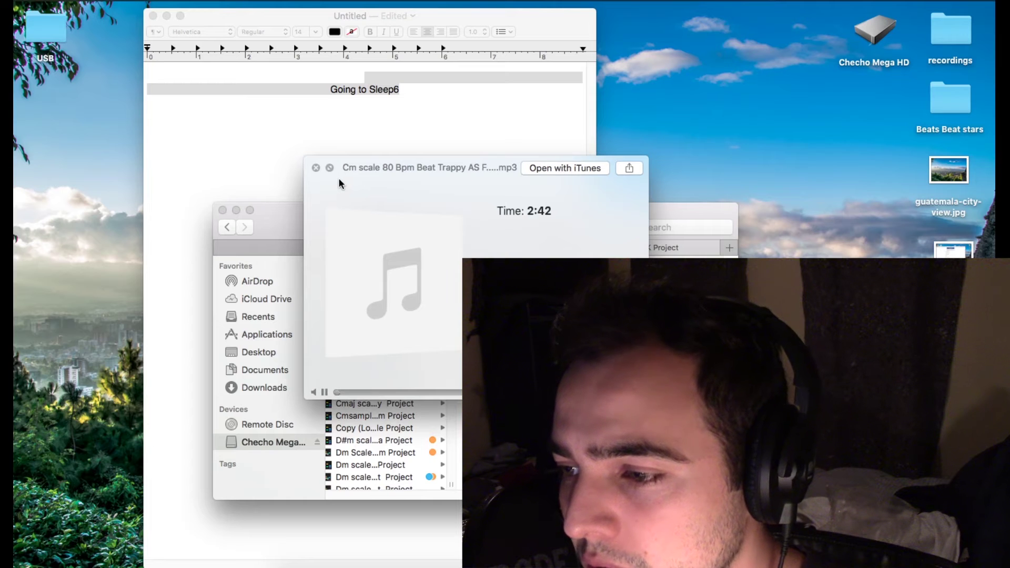
- Preview the beat, move its window aside, and bring the lyrics document forward
{"action": "left_click", "coordinate": [327, 166]}
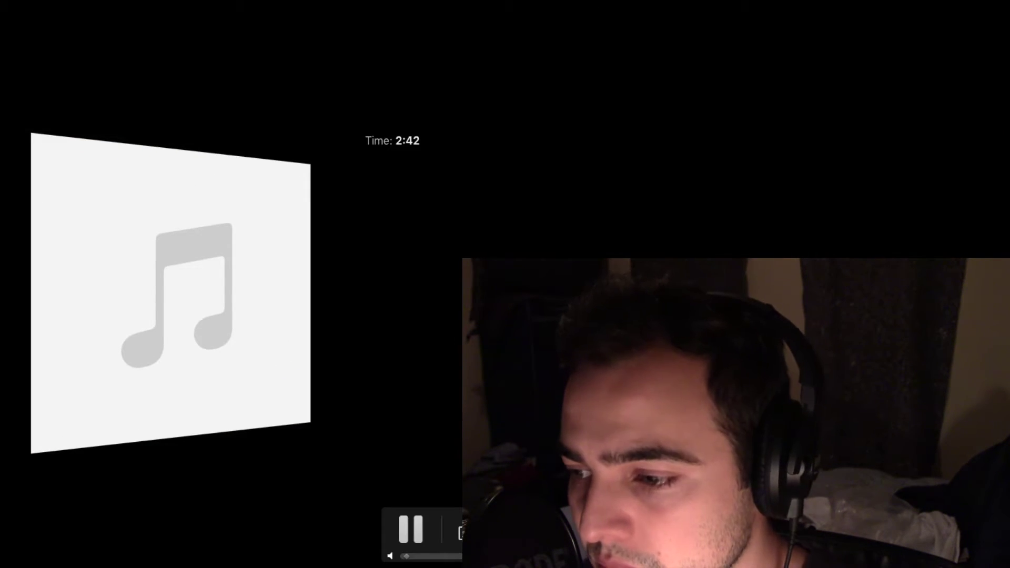
{"action": "key", "text": "Escape"}
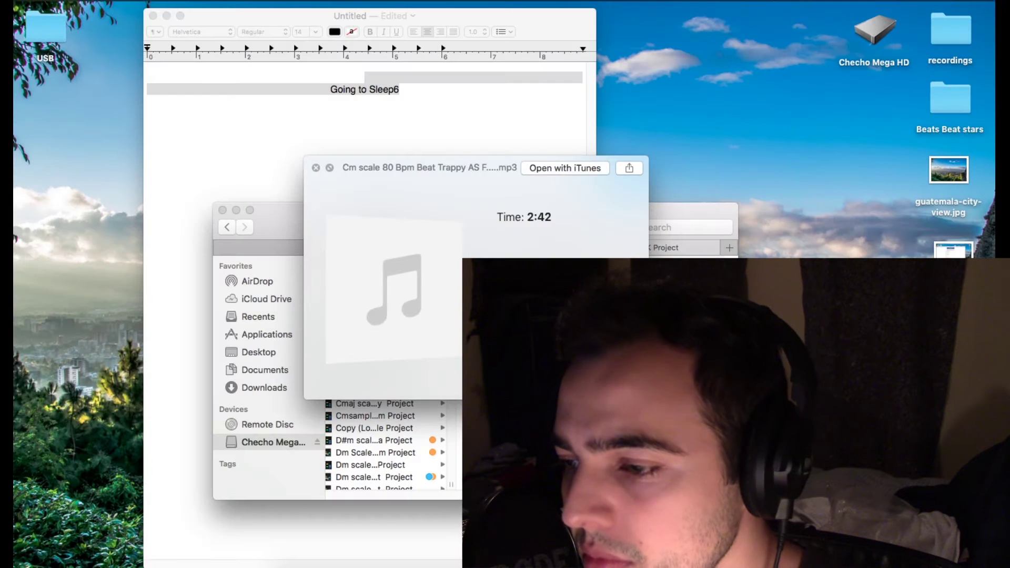
{"action": "left_click_drag", "start_coordinate": [468, 216], "coordinate": [502, 253]}
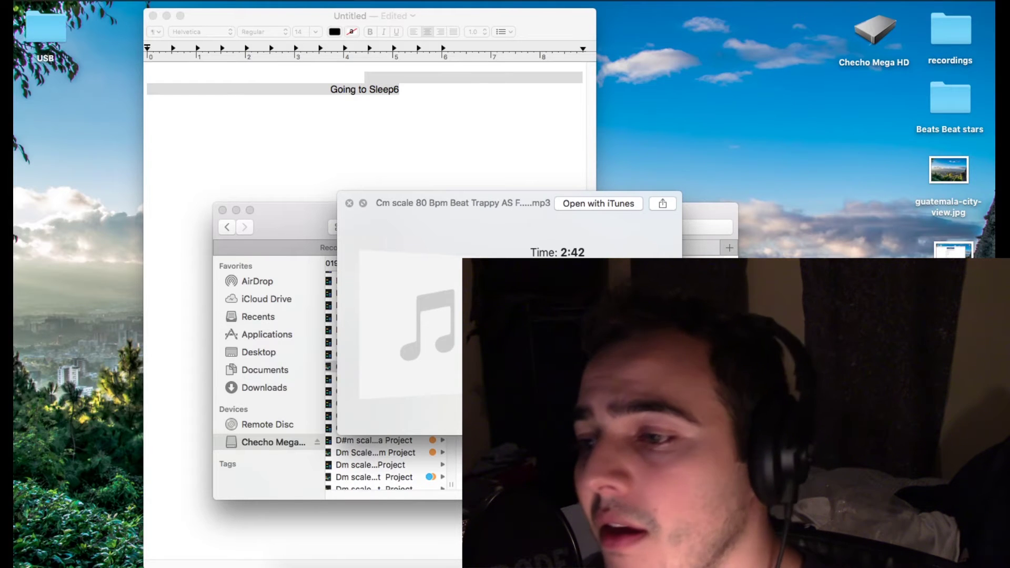
{"action": "left_click", "coordinate": [430, 105]}
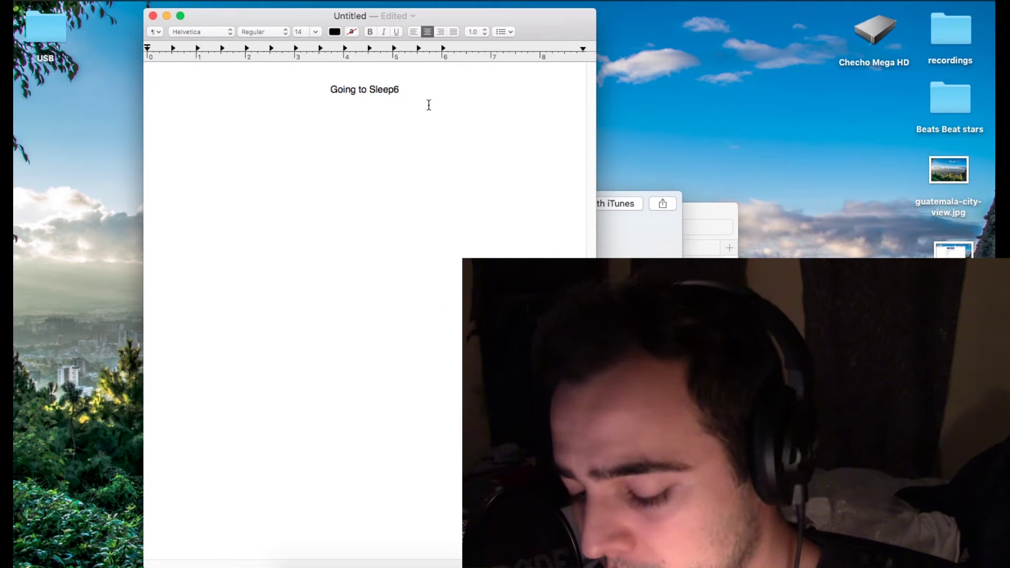
- Remove the stray 6 from the title, start a new line, and resize the window
{"action": "key", "text": "BackSpace"}
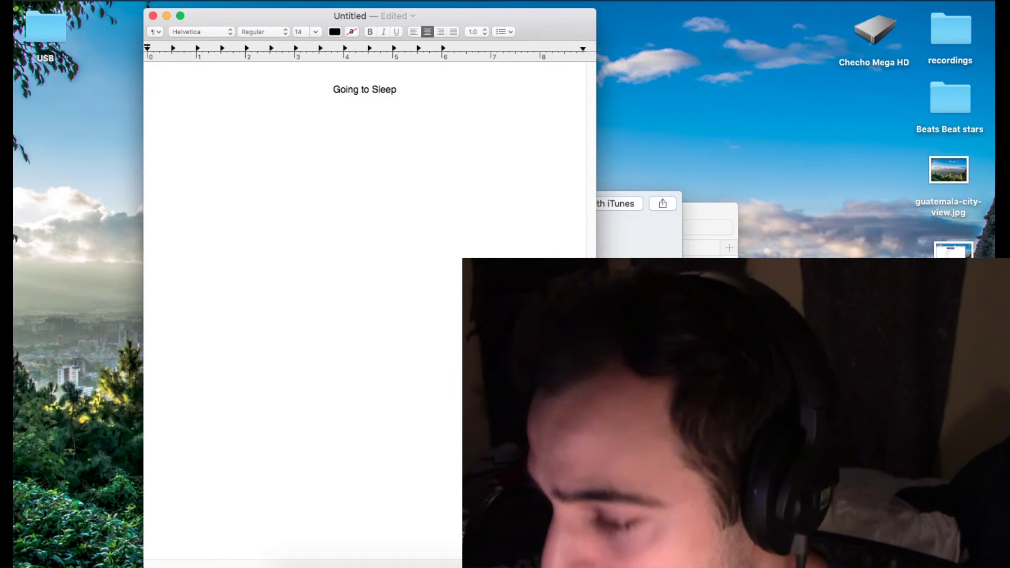
{"action": "key", "text": "Return"}
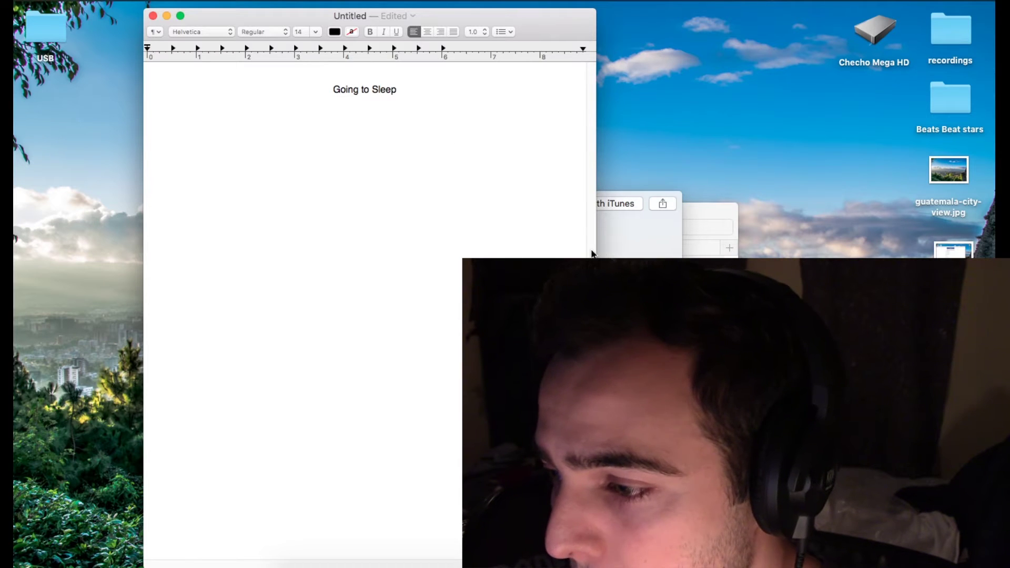
{"action": "left_click_drag", "start_coordinate": [581, 250], "coordinate": [449, 247]}
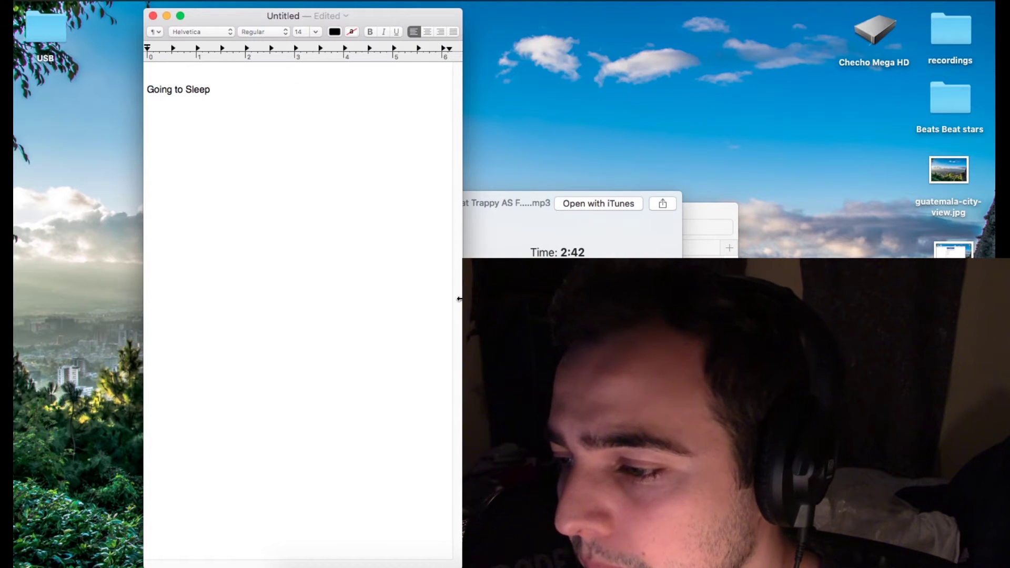
{"action": "left_click_drag", "start_coordinate": [460, 299], "coordinate": [520, 299]}
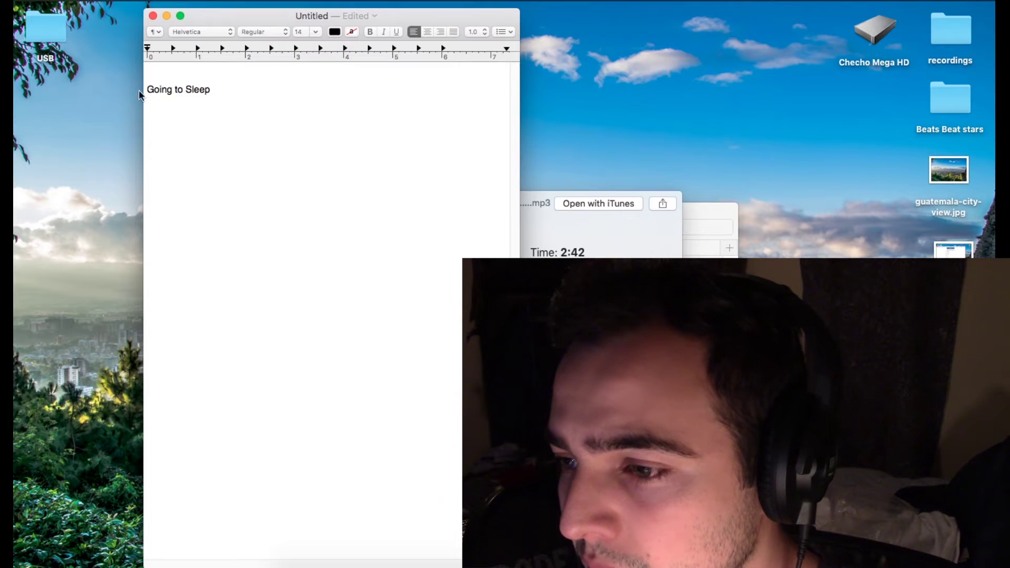
- Set the 'Going to Sleep' title to 18 pt and left-align the line below
{"action": "left_click_drag", "start_coordinate": [150, 86], "coordinate": [353, 138]}
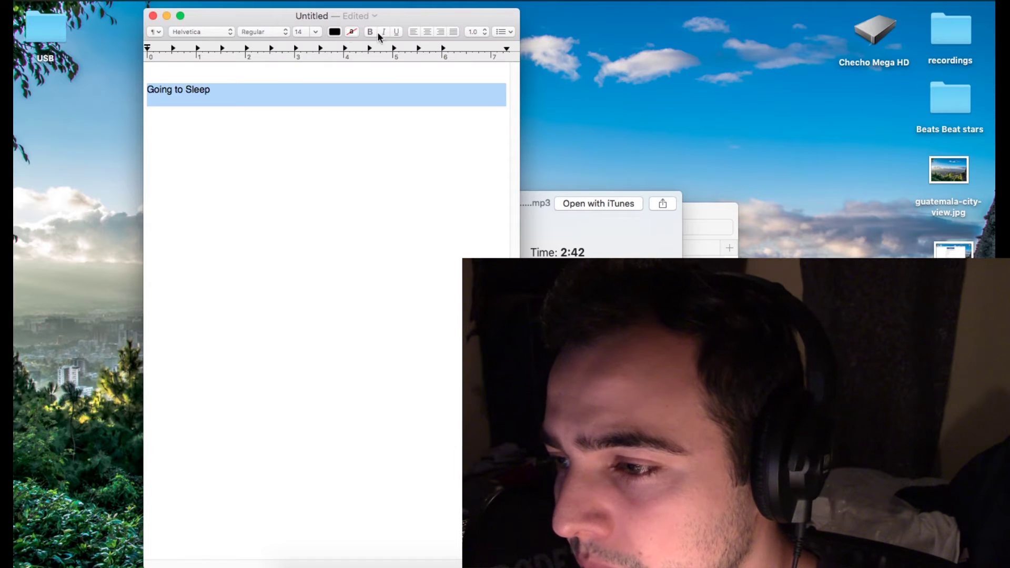
{"action": "left_click", "coordinate": [315, 32]}
{"action": "left_click", "coordinate": [299, 106]}
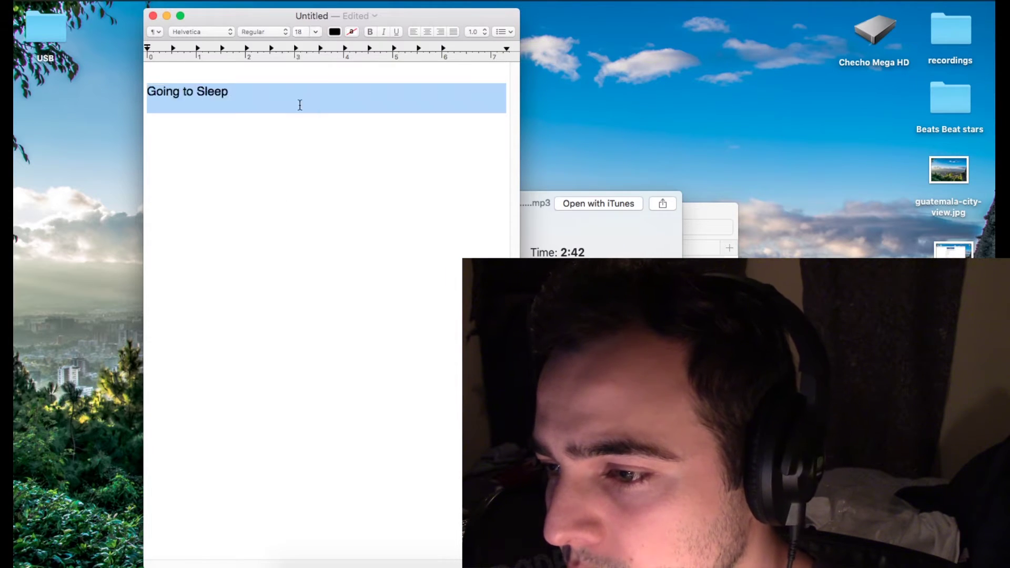
{"action": "left_click", "coordinate": [241, 136]}
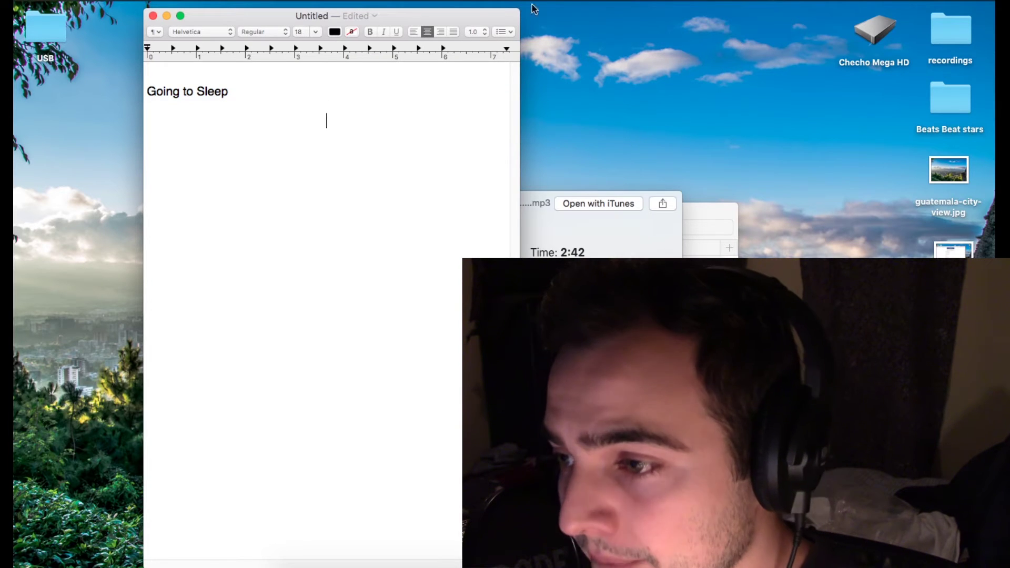
{"action": "left_click", "coordinate": [413, 32]}
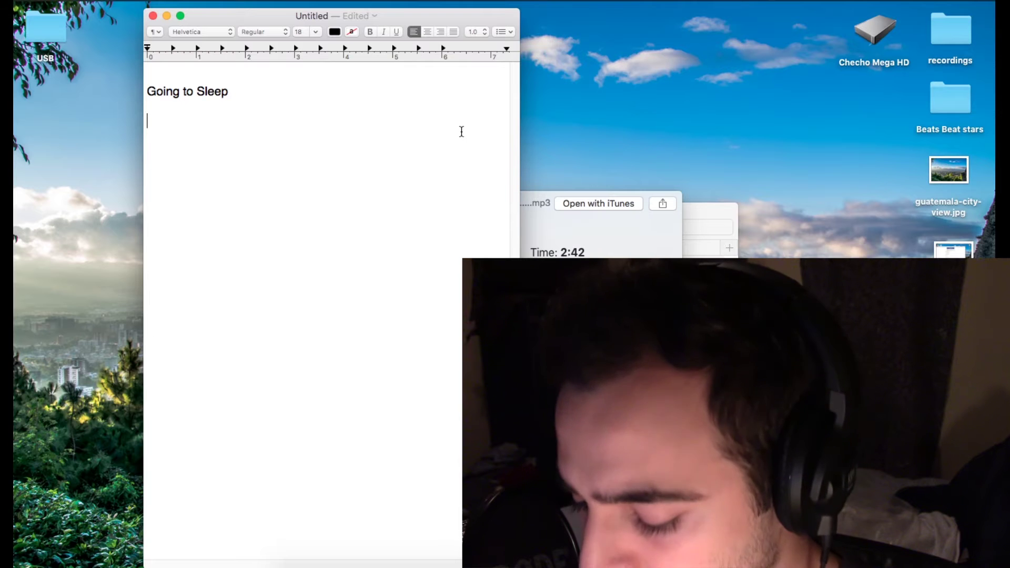
- Type 'Eyes closing up on me' and 'No curtains cover me', then restart the city-lights line
{"action": "type", "text": "Eye"}
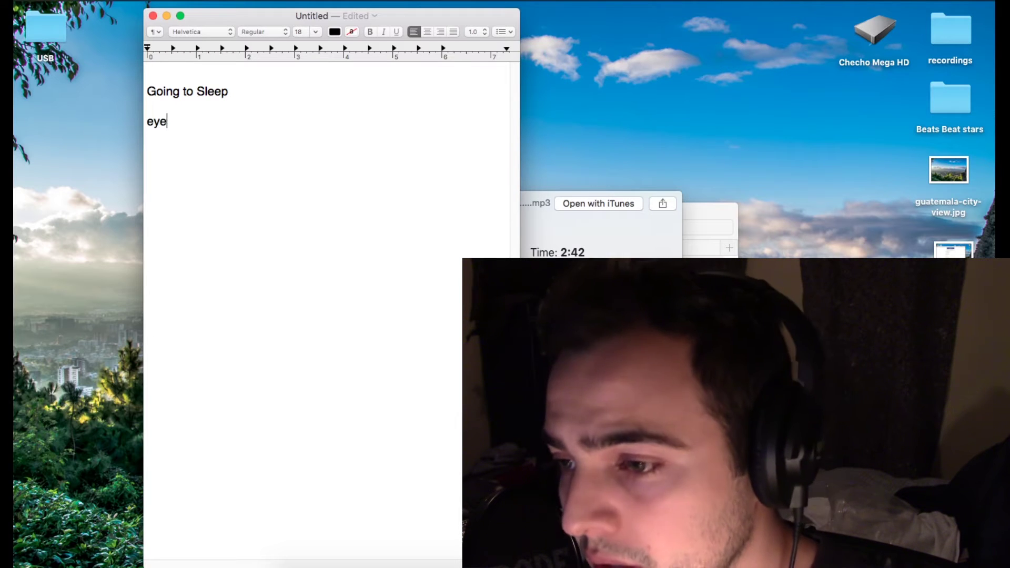
{"action": "type", "text": "s closing up"}
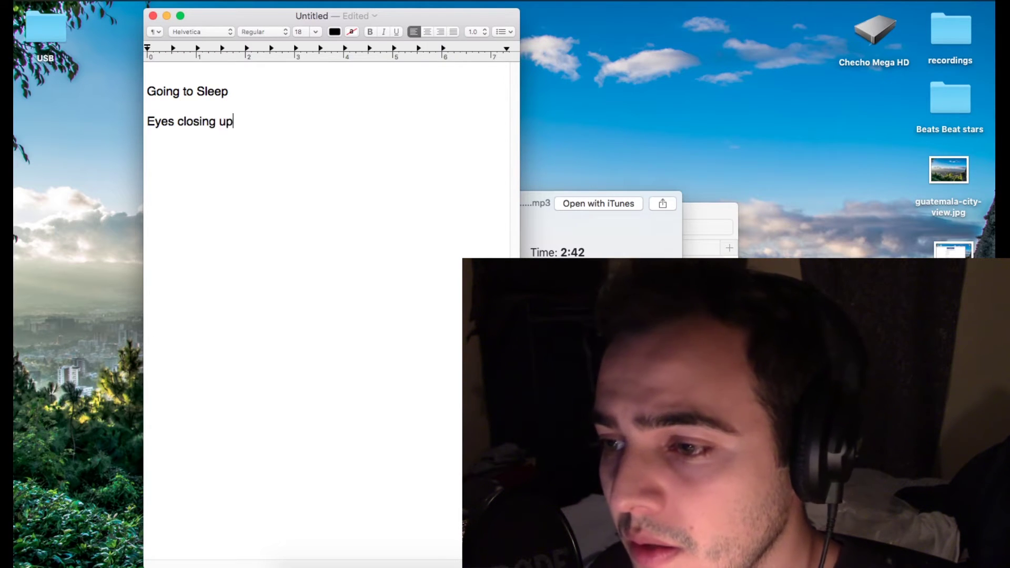
{"action": "type", "text": " on me"}
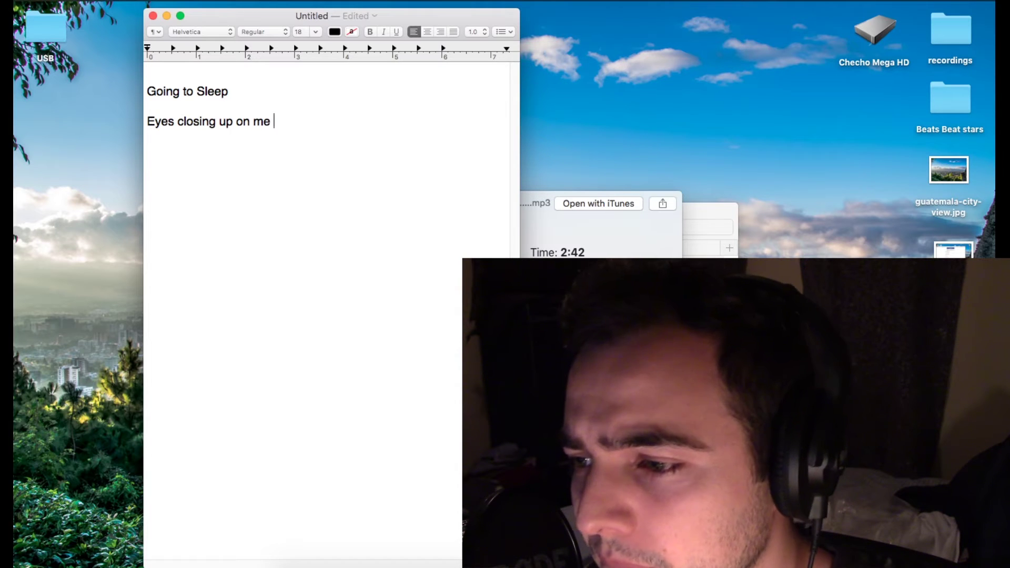
{"action": "key", "text": "Return"}
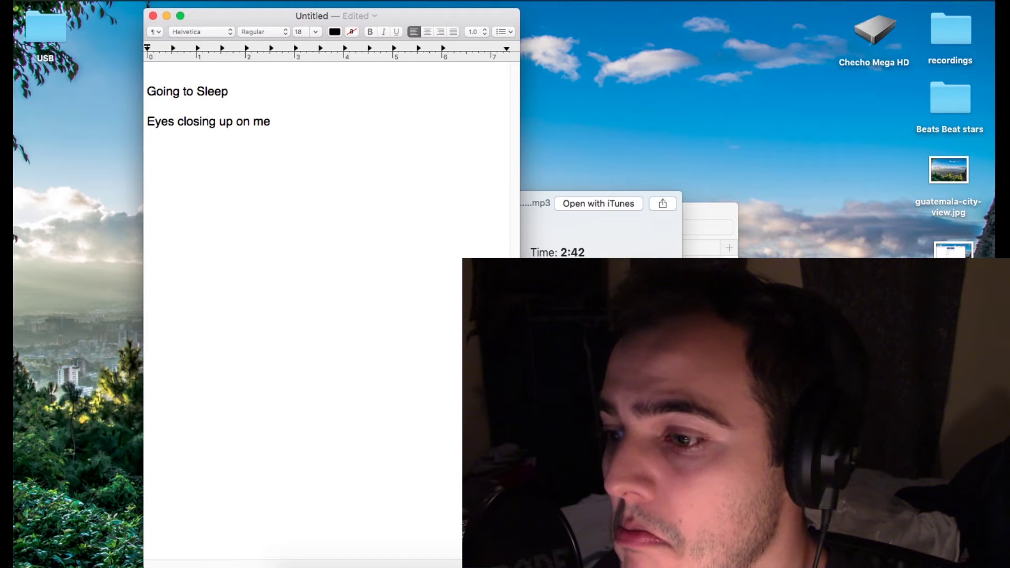
{"action": "type", "text": "me "}
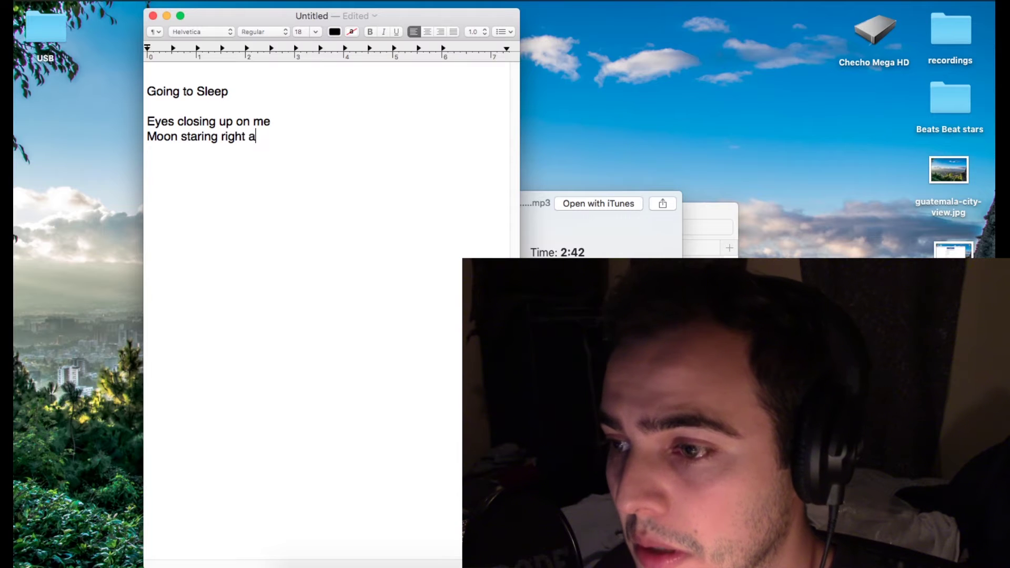
{"action": "type", "text": "No cur"}
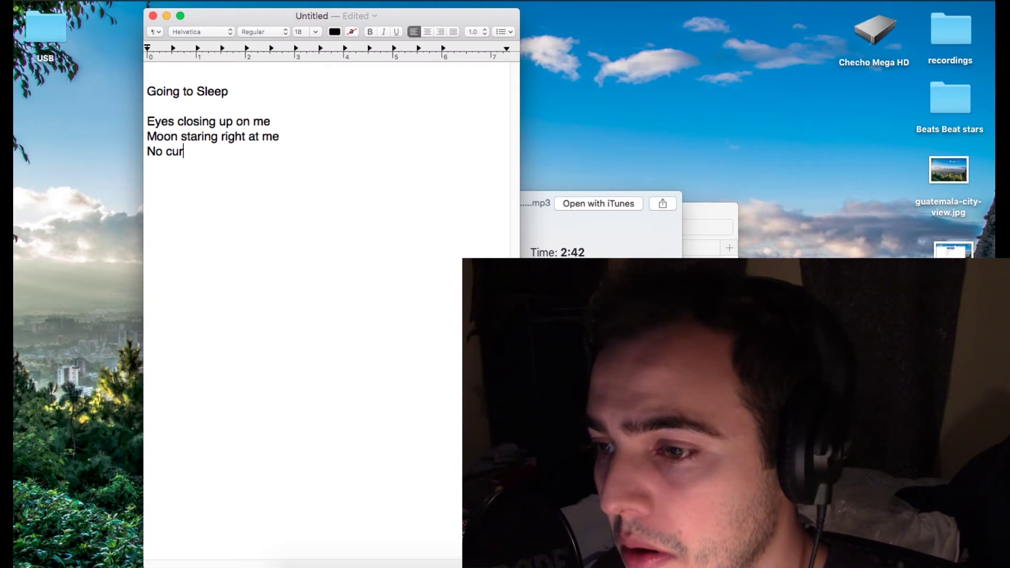
{"action": "type", "text": "tins cov"}
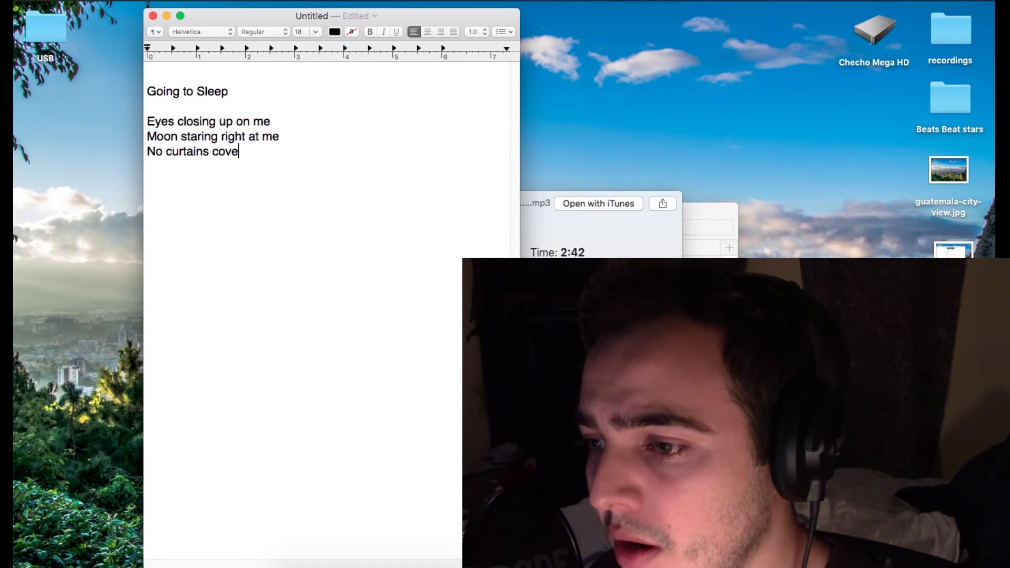
{"action": "type", "text": "e"}
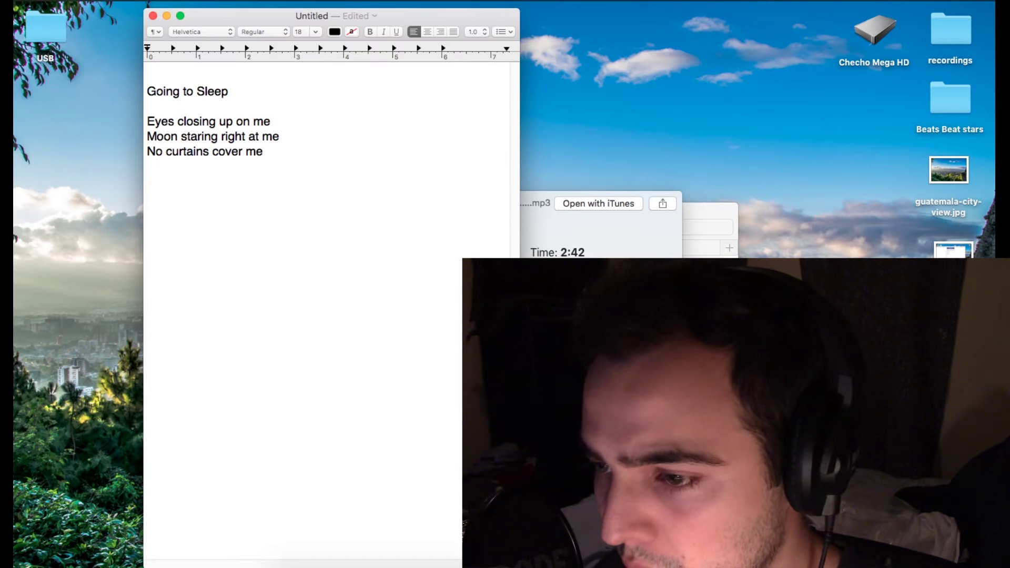
{"action": "key", "text": "Return"}
{"action": "type", "text": "Let the city lights"}
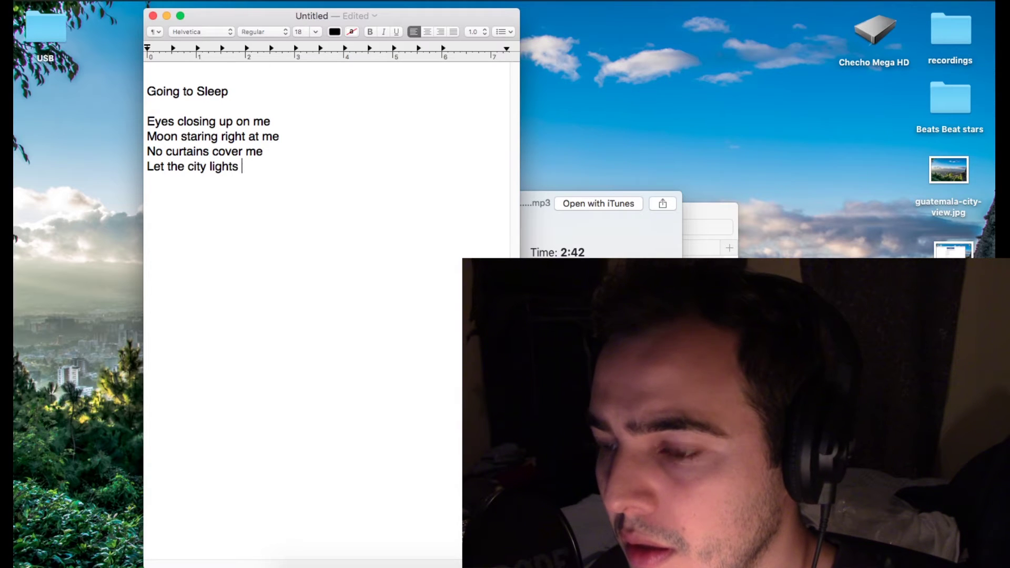
{"action": "key", "text": "BackSpace"}
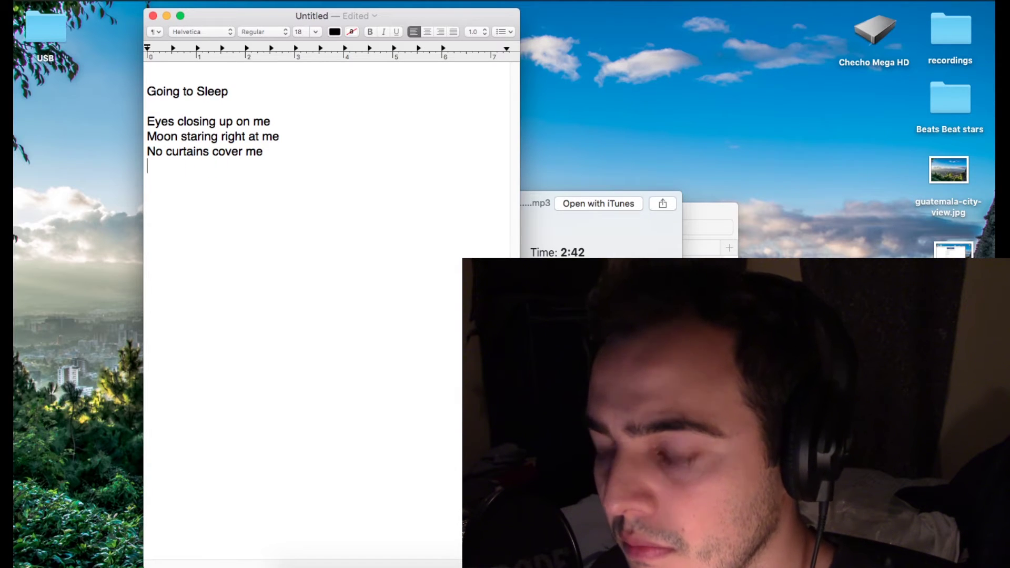
{"action": "type", "text": "C"}
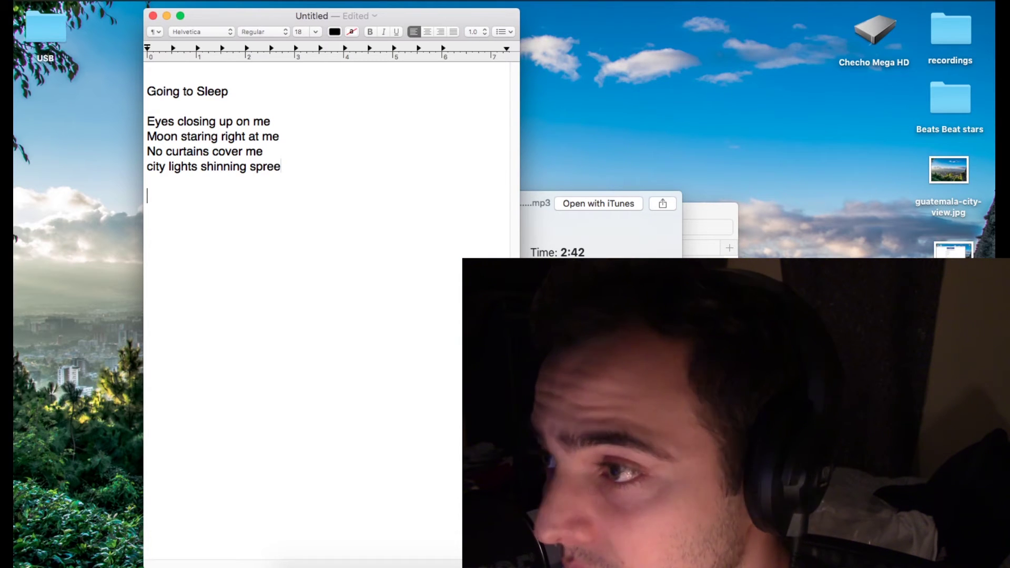
- Add the line 'about to go quick' and a blank line before 'Ate too much'
{"action": "key", "text": "Return"}
{"action": "key", "text": "Return"}
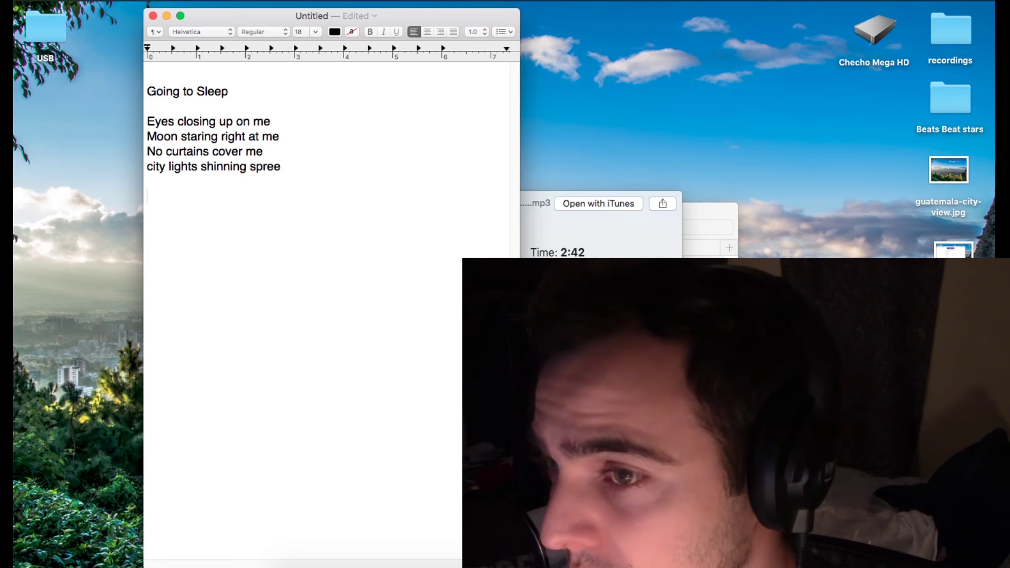
{"action": "type", "text": "a"}
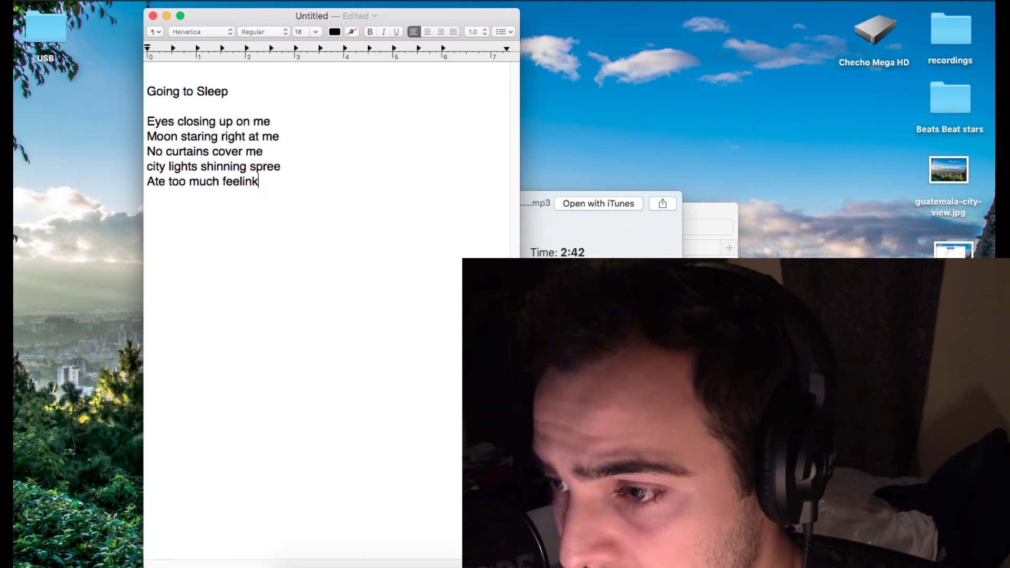
{"action": "type", "text": "bout to go quick"}
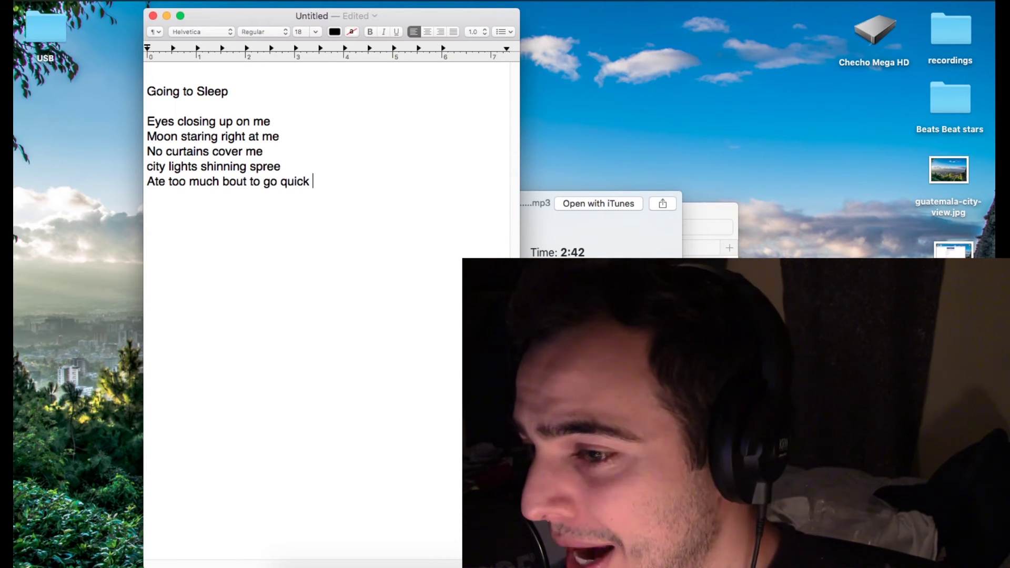
{"action": "key", "text": "Up"}
{"action": "key", "text": "Return"}
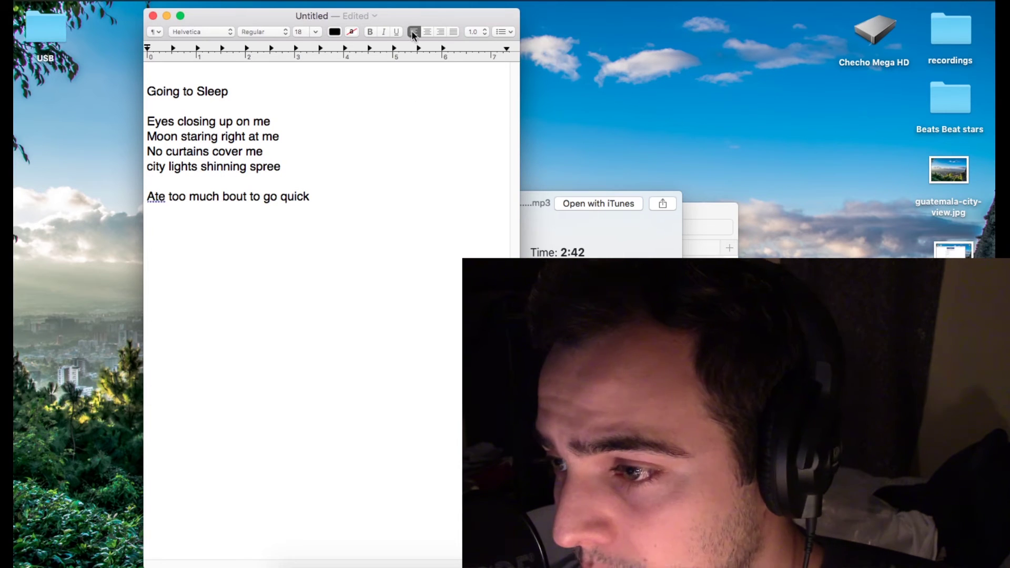
- Insert the section headings 'pt1' above the first verse and 'Pt2' above 'Ate too much'
{"action": "left_click", "coordinate": [328, 101]}
{"action": "key", "text": "Return"}
{"action": "type", "text": "pt1"}
{"action": "left_click", "coordinate": [160, 202]}
{"action": "type", "text": "Pt2"}
- Under Pt2, add 'The throne be cold like an ice pick' and 'Sitting on a frozen metal sheet'
{"action": "key", "text": "Down"}
{"action": "key", "text": "End"}
{"action": "key", "text": "Return"}
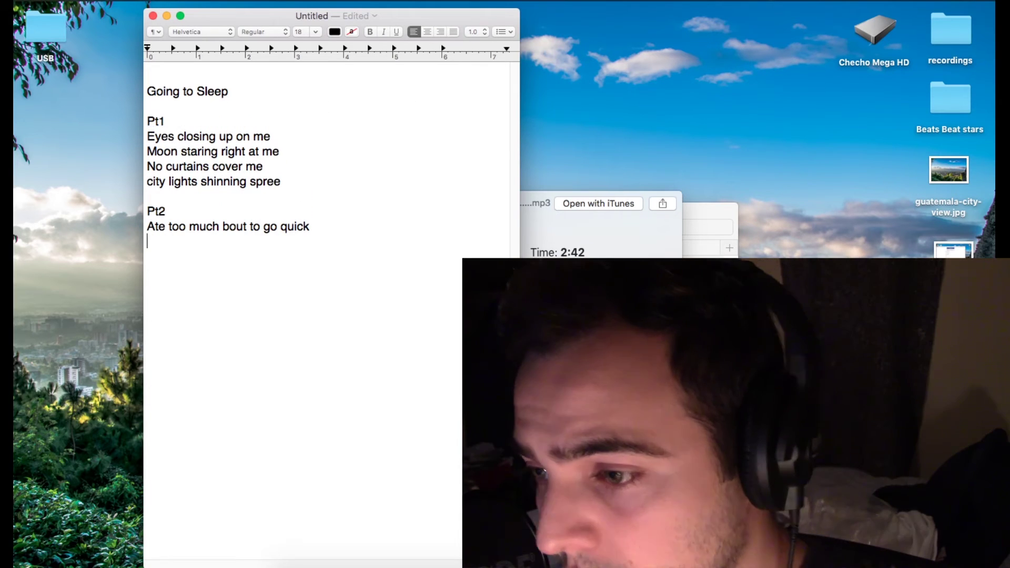
{"action": "type", "text": "The throne be cold like and ice pick"}
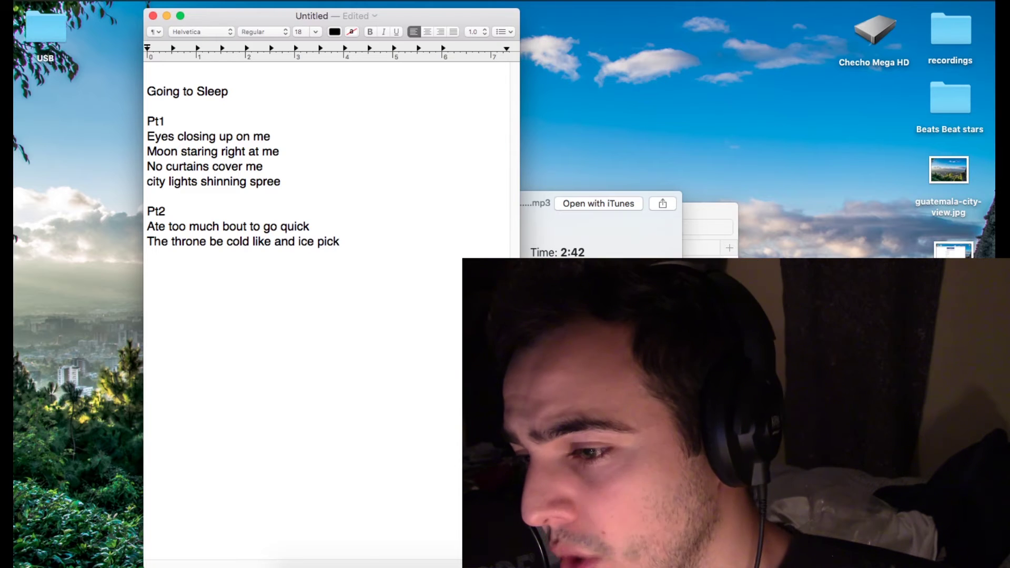
{"action": "key", "text": "BackSpace"}
{"action": "key", "text": "BackSpace"}
{"action": "key", "text": "BackSpace"}
{"action": "type", "text": "ice pick"}
{"action": "key", "text": "Up"}
{"action": "type", "text": "to"}
{"action": "key", "text": "Down"}
{"action": "key", "text": "Return"}
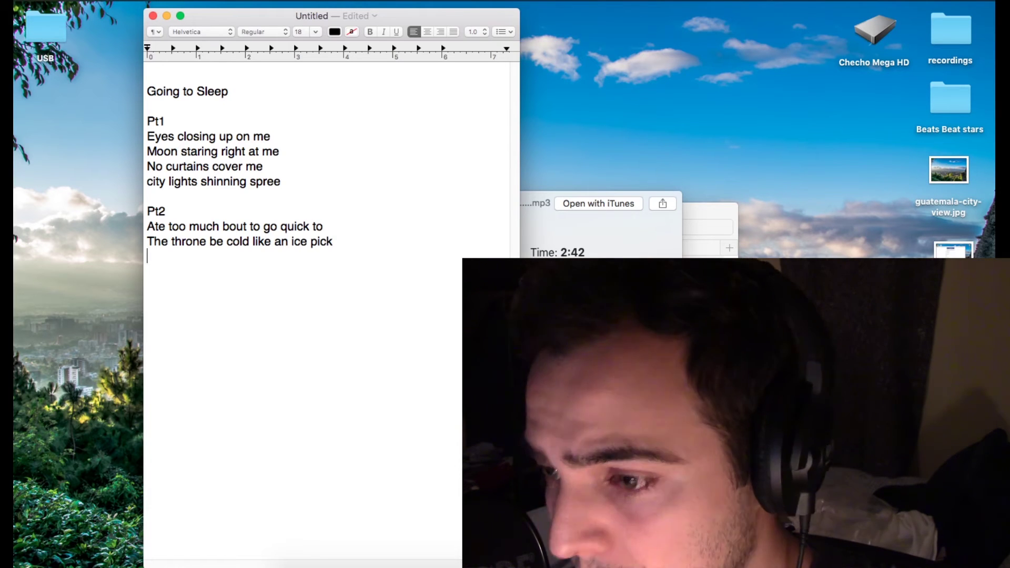
{"action": "type", "text": "Sitting on a"}
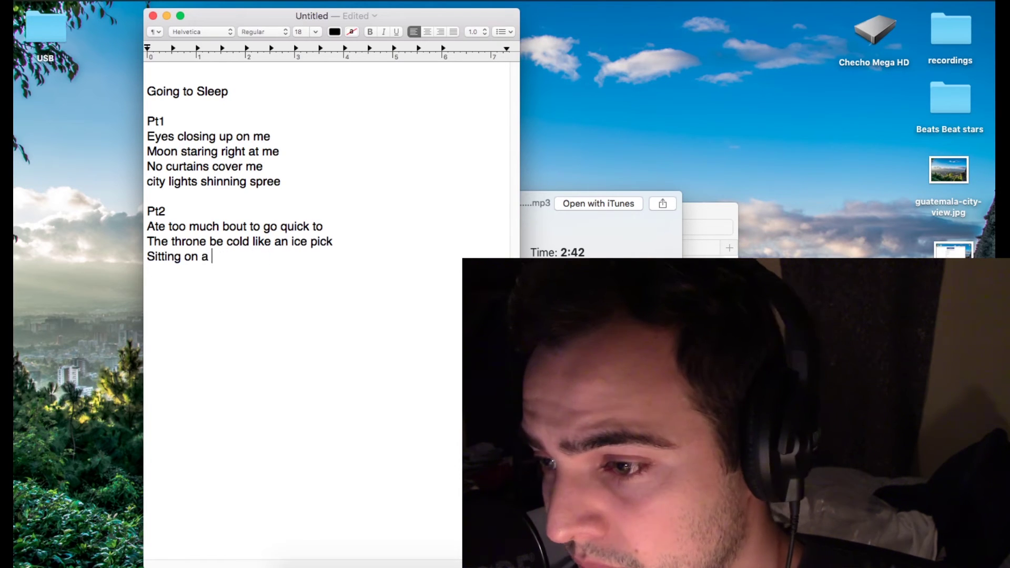
{"action": "type", "text": " frozen metal sheet"}
- Rework the 'Sitting' line to start with 'like sitting' and begin typing 'all nice an'
{"action": "left_click", "coordinate": [148, 256]}
{"action": "type", "text": "like s"}
{"action": "key", "text": "Delete"}
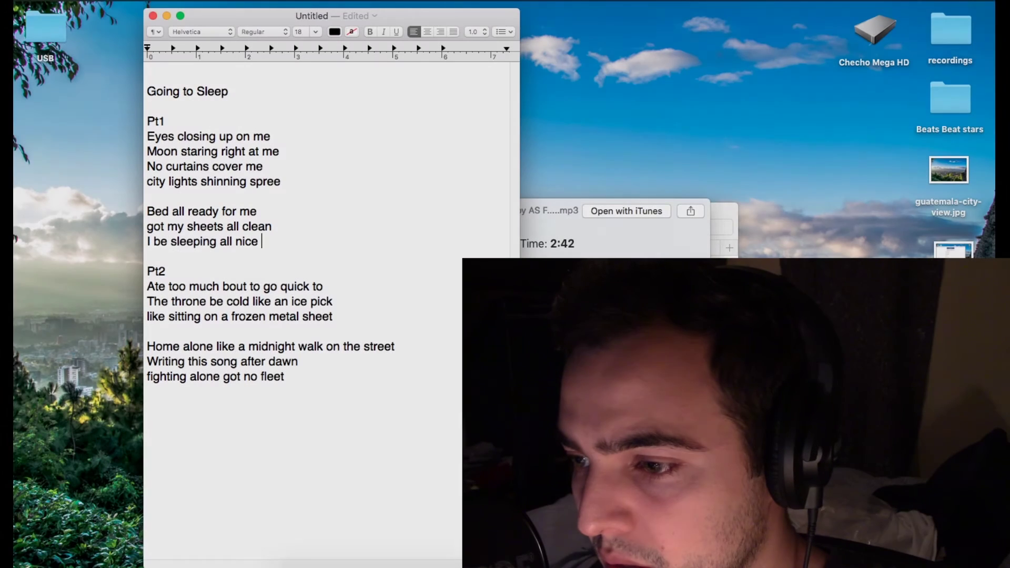
{"action": "type", "text": "an"}
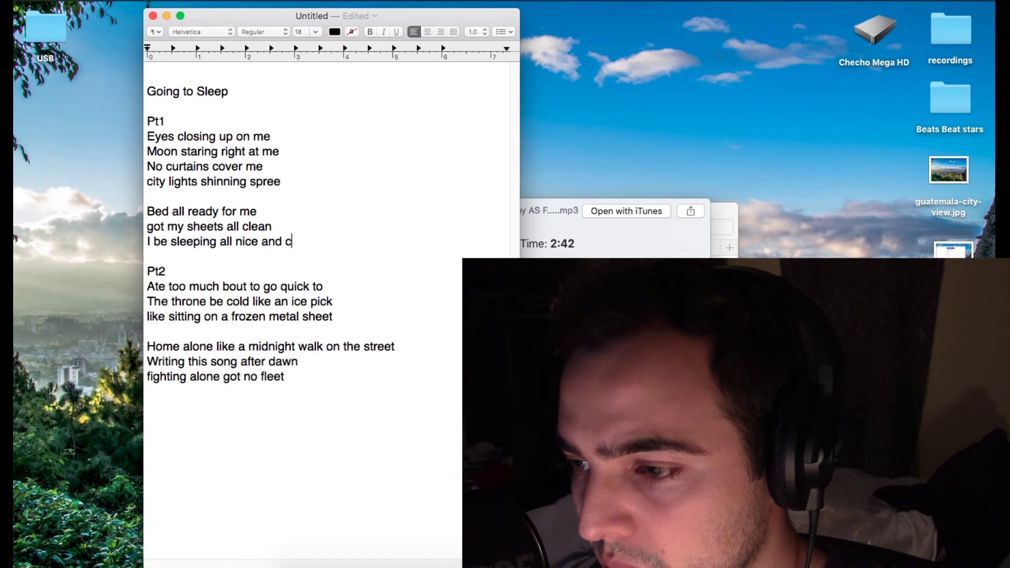
- Restart the beat preview, then add a new line after 'all nice and cozy'
{"action": "key", "text": "super+Tab"}
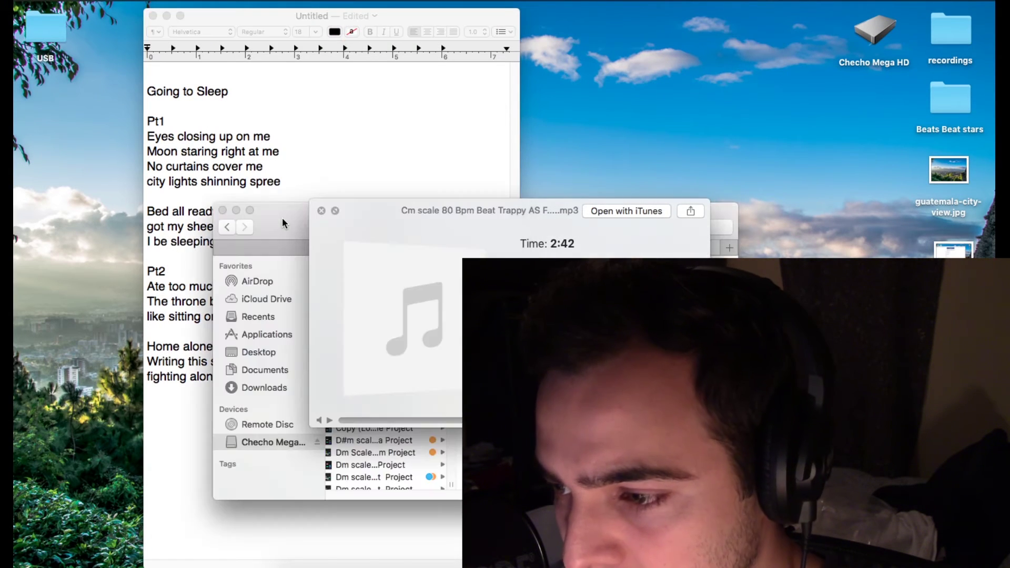
{"action": "key", "text": "space"}
{"action": "key", "text": "space"}
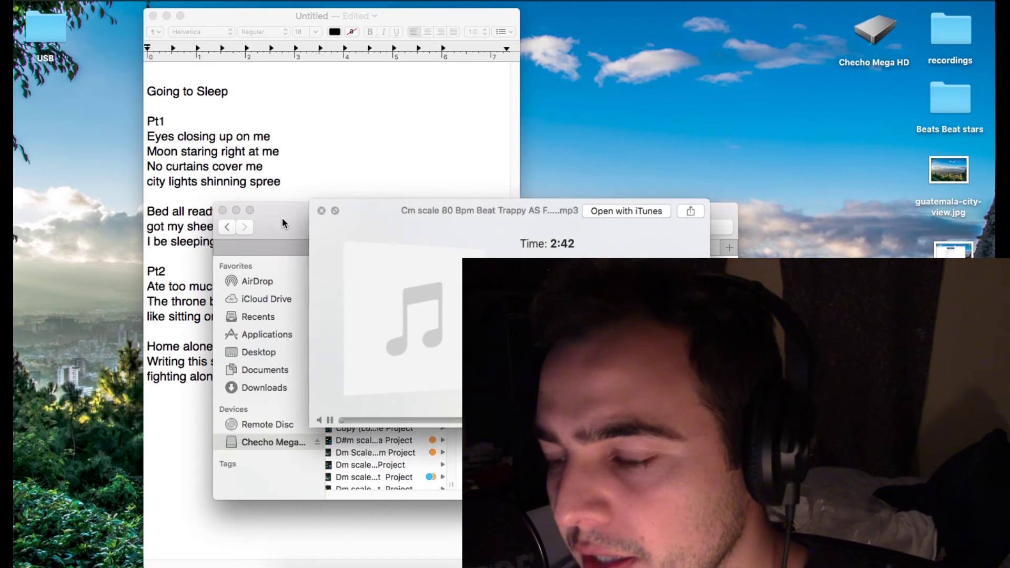
{"action": "key", "text": "super+Tab"}
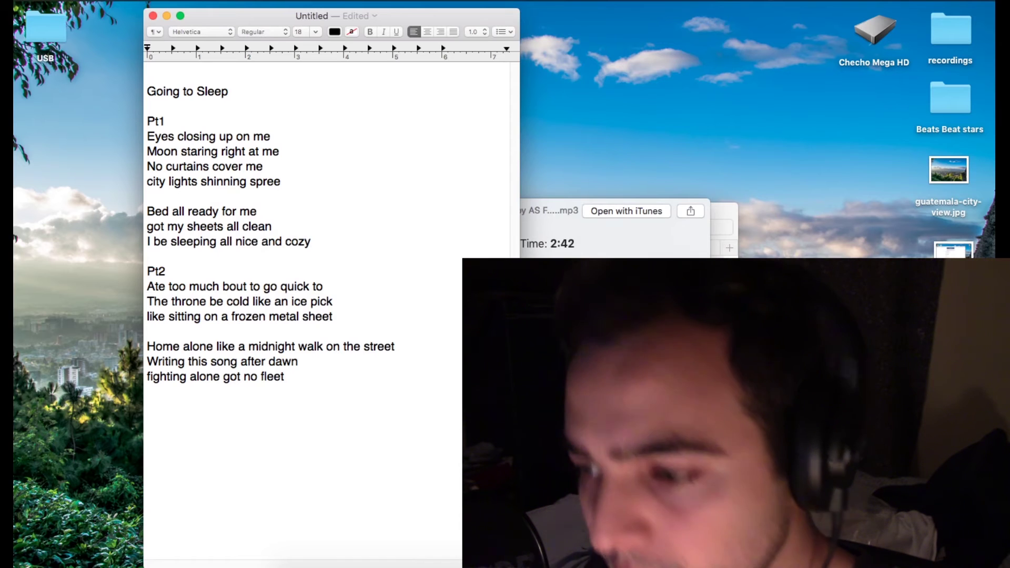
{"action": "left_click", "coordinate": [321, 240]}
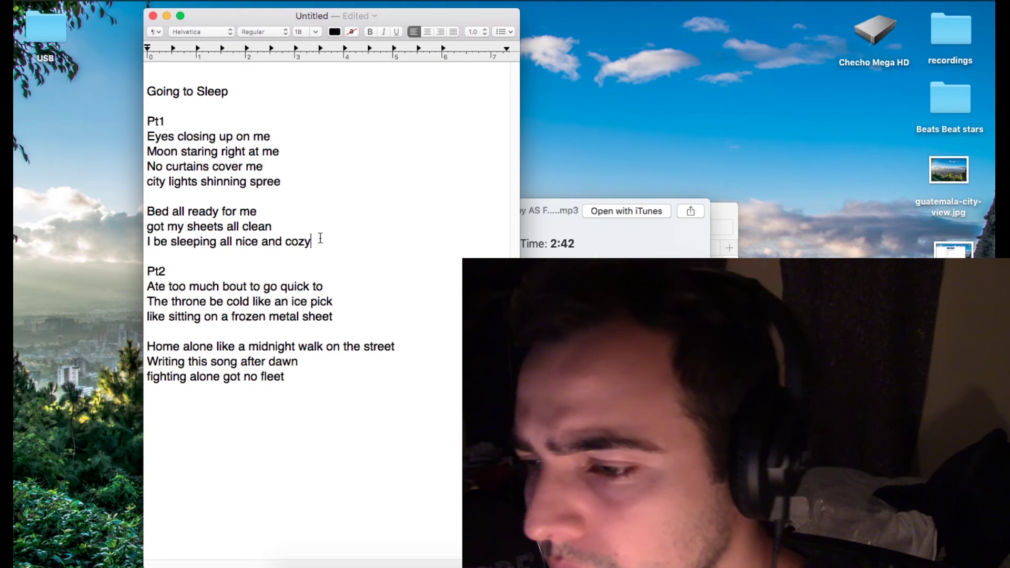
{"action": "key", "text": "Return"}
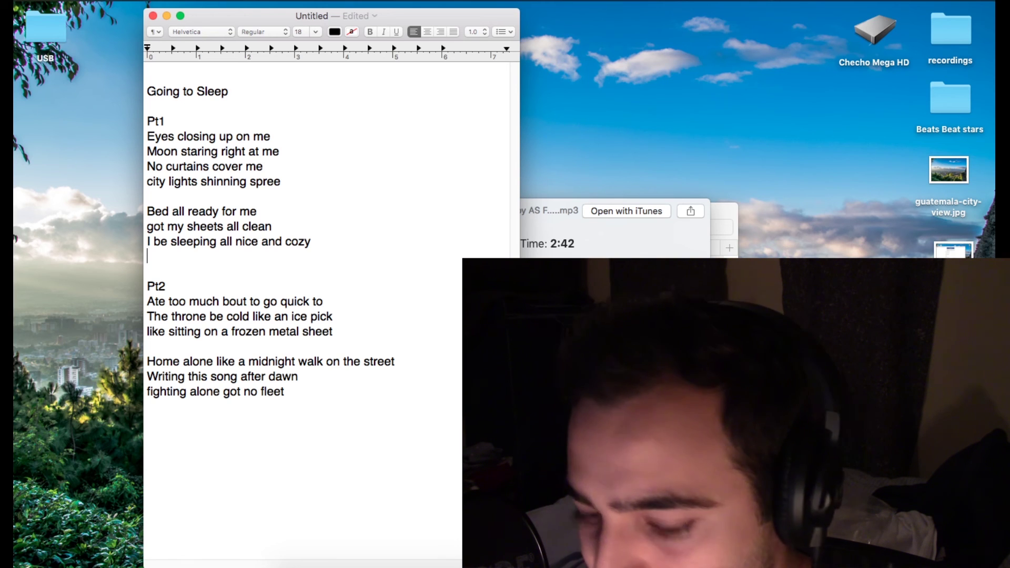
- Switch to Finder so the Cm scale 80 Bpm beat preview is in front
{"action": "key", "text": "super+Tab"}
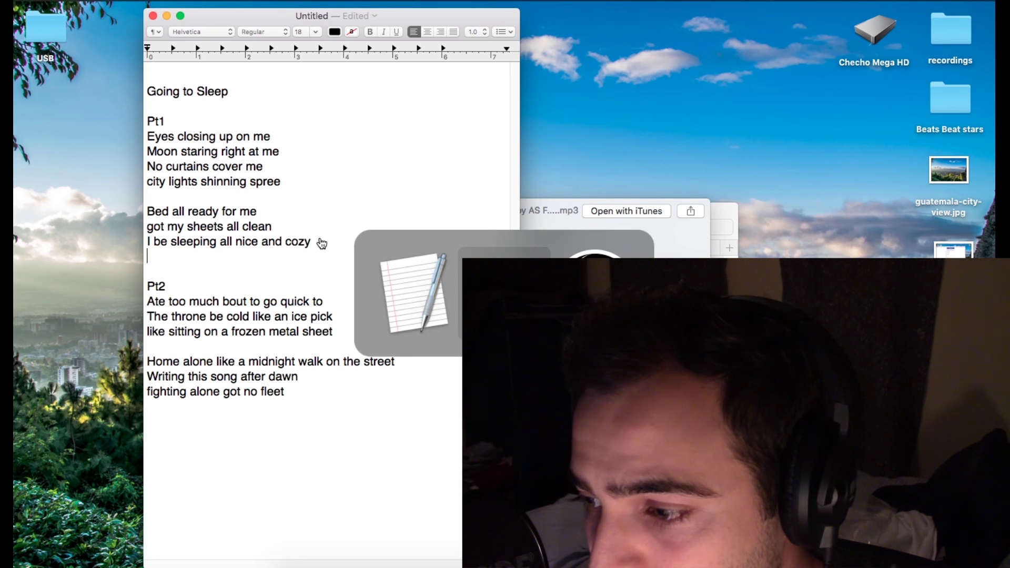
{"action": "key", "text": "super+Tab"}
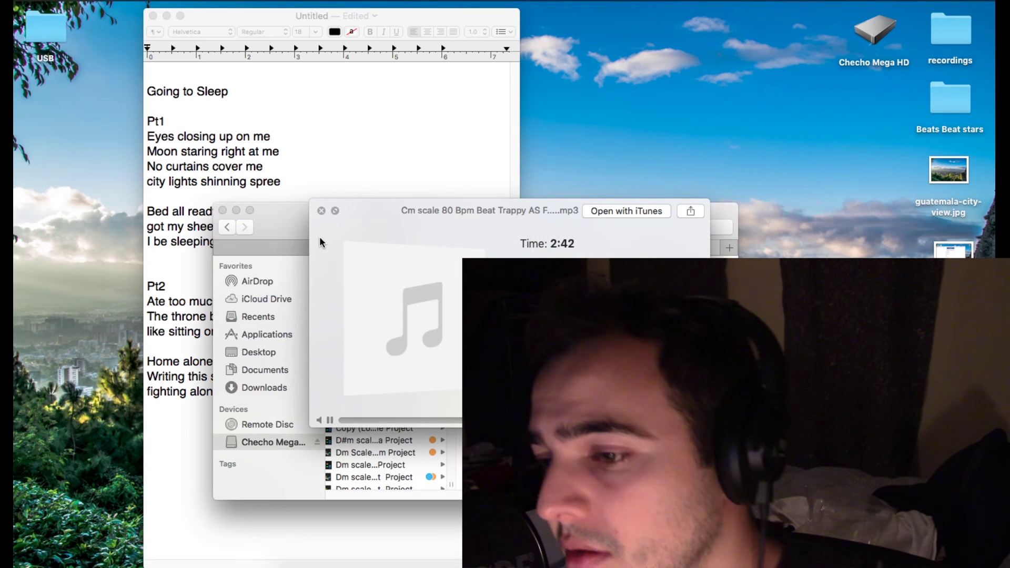